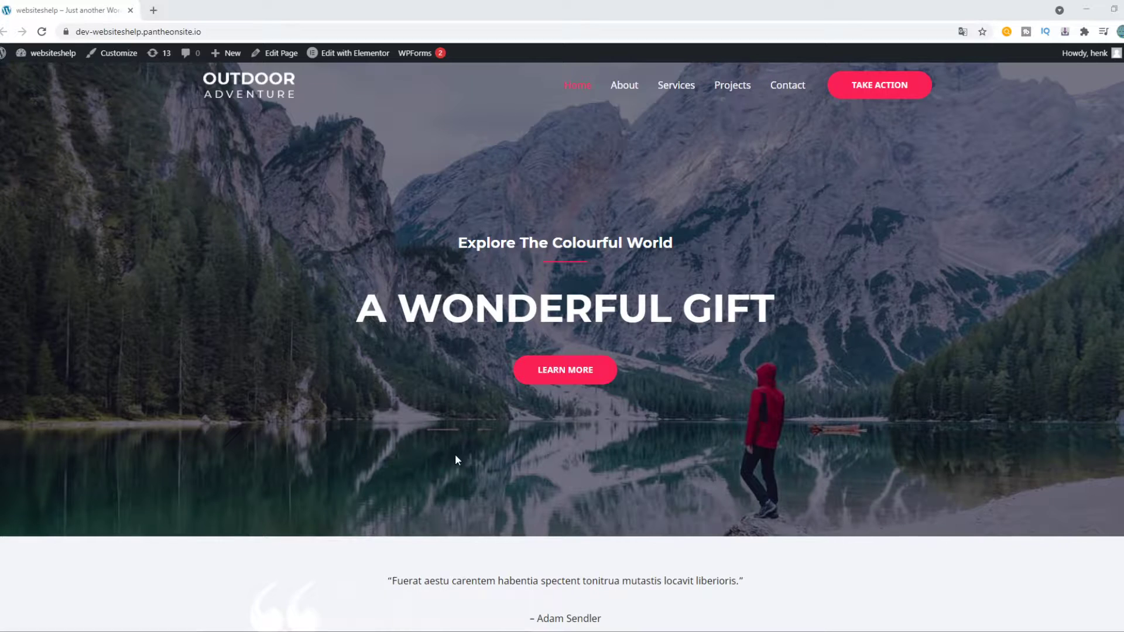
scroll(885, 356, "down", 2)
scroll(871, 347, "down", 4)
scroll(782, 462, "up", 5)
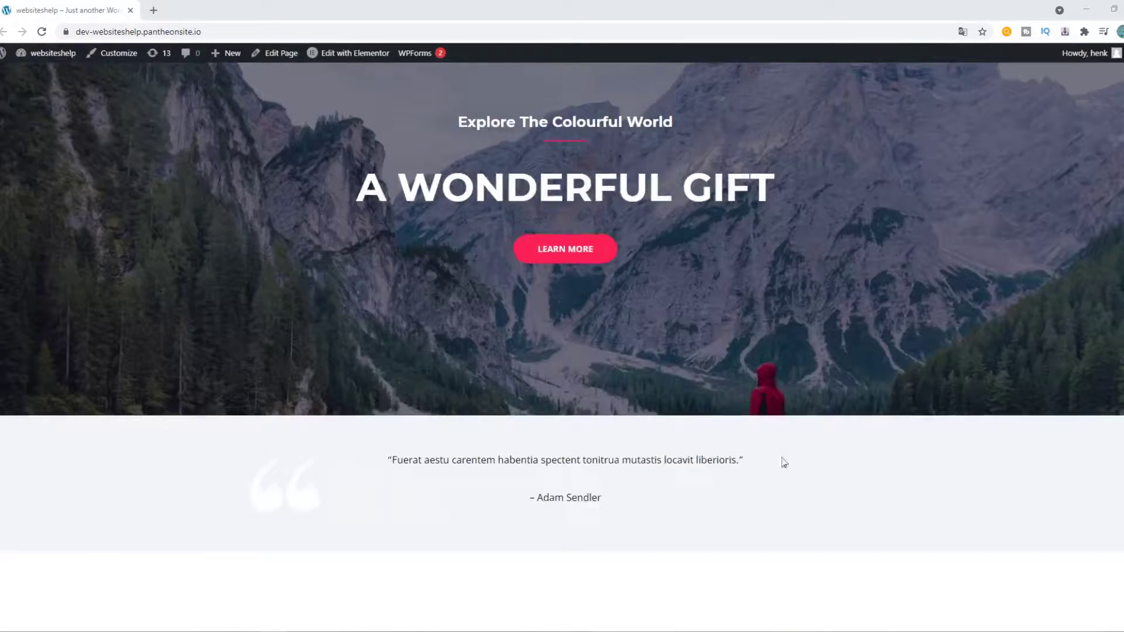
scroll(380, 369, "up", 1)
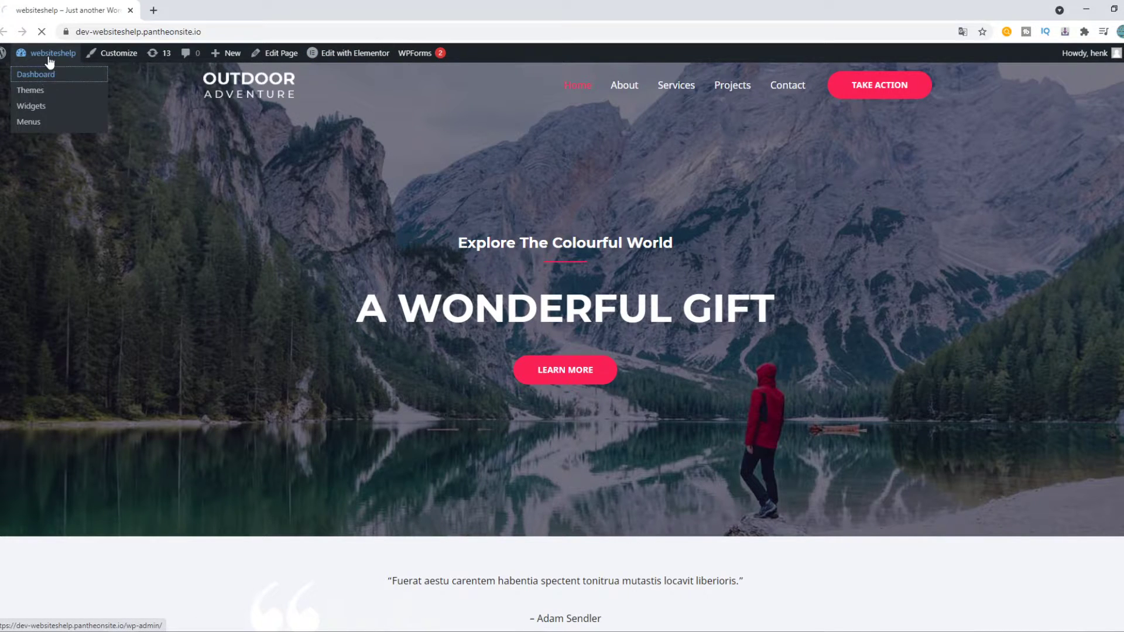
Go from the live site through the Dashboard to the admin Pages list
left_click(50, 59)
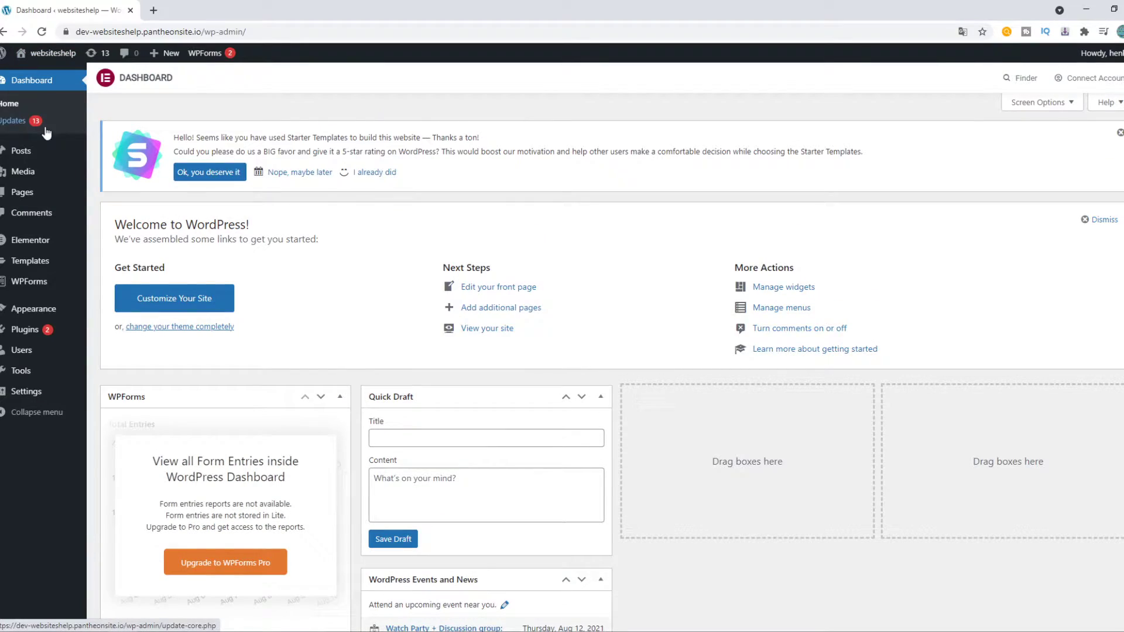
left_click(18, 192)
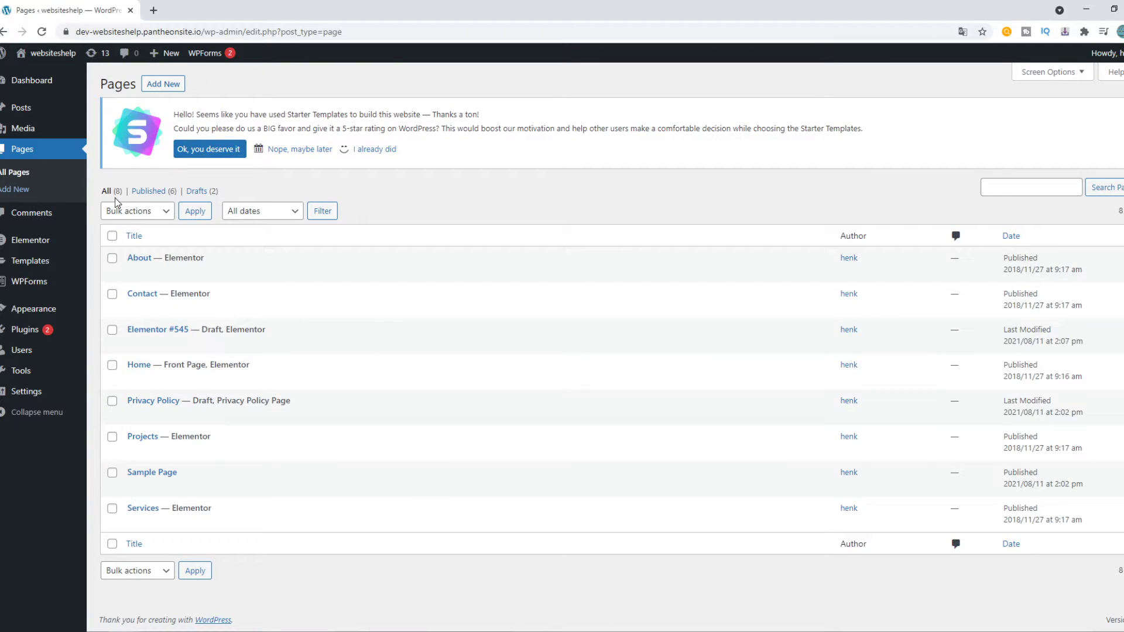
mouse_move(188, 364)
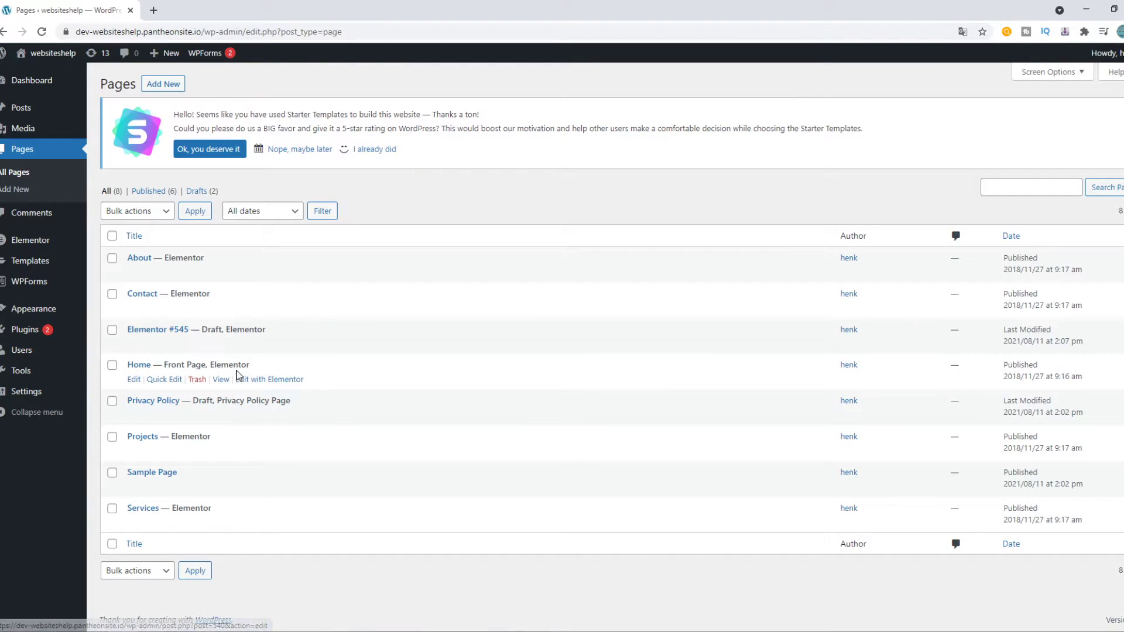
Edit the Home page with Elementor from the Pages list
left_click(274, 384)
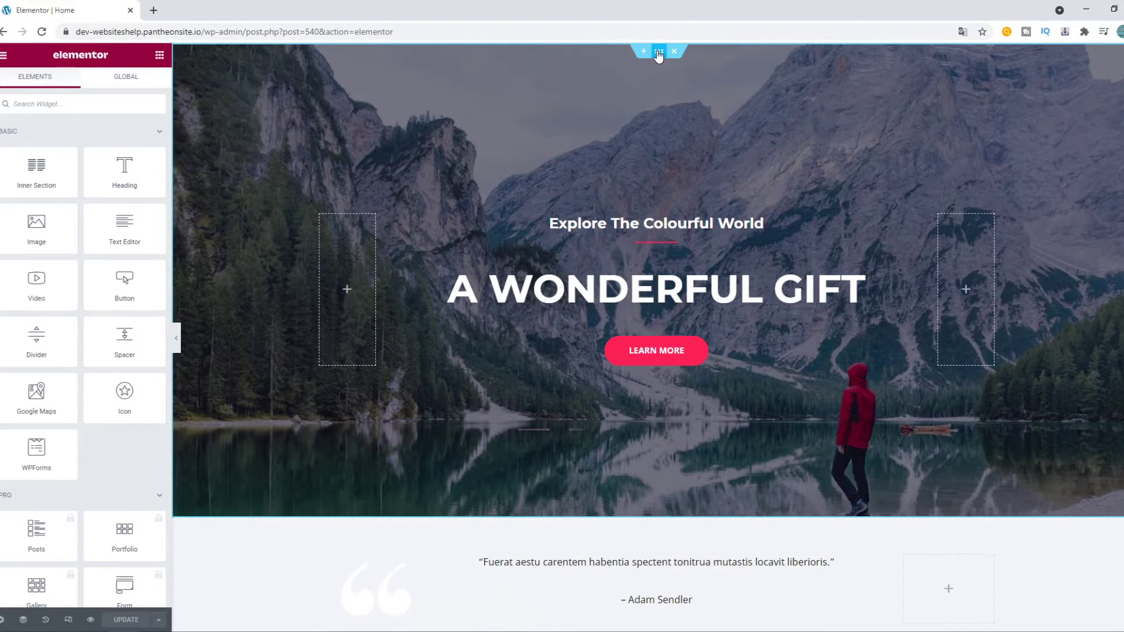
Select the mountain-lake hero section and show its background style options
left_click(659, 54)
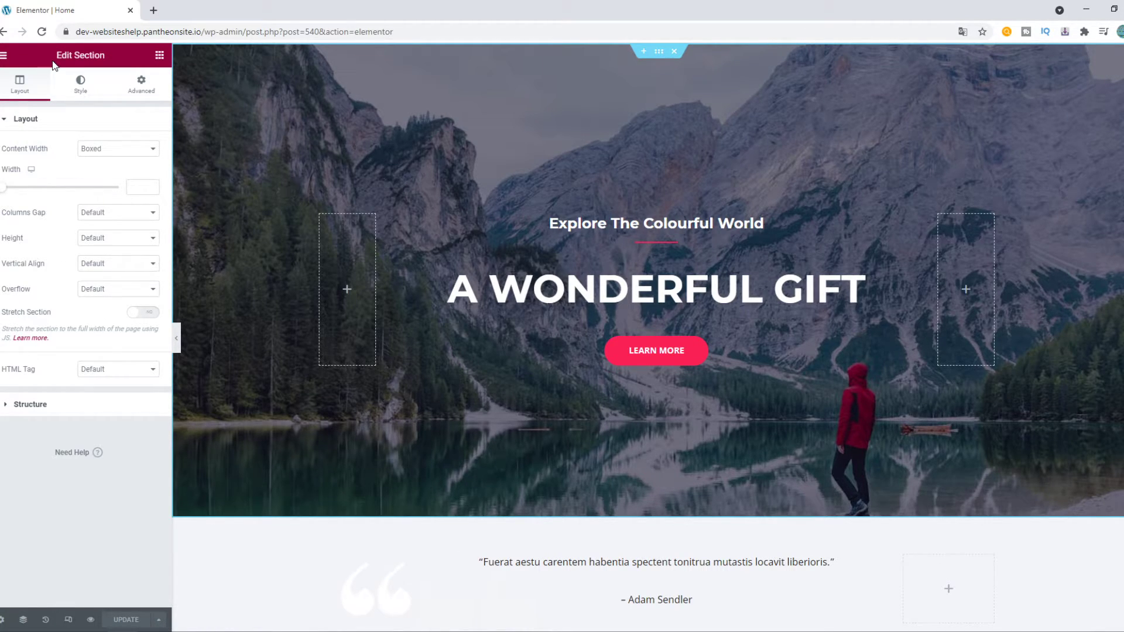
left_click(80, 81)
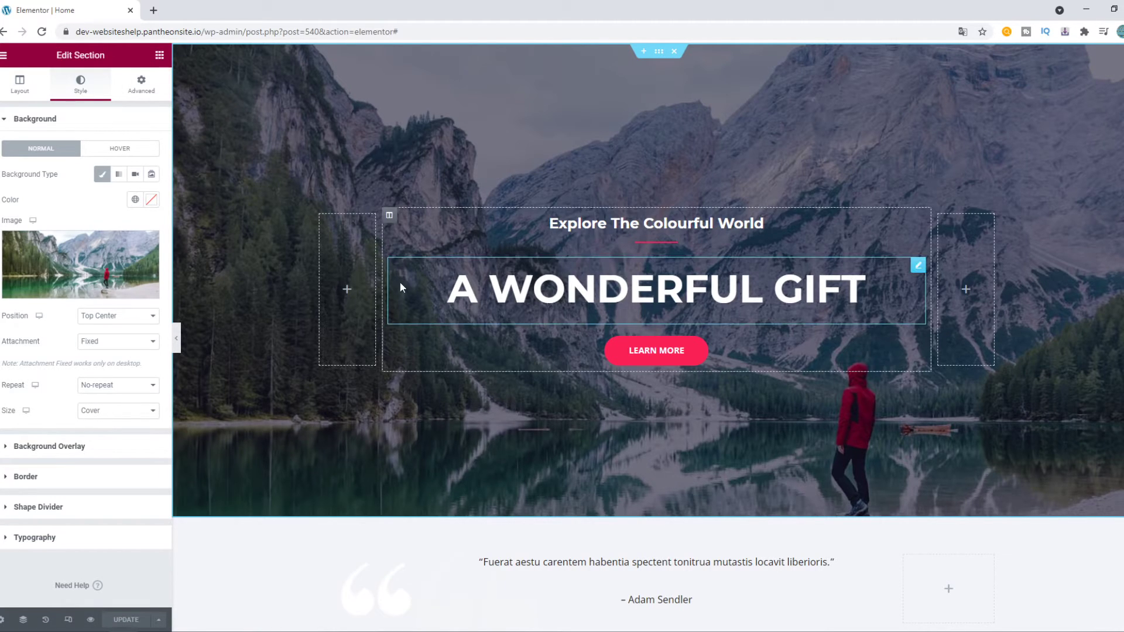
scroll(389, 258, "down", 3)
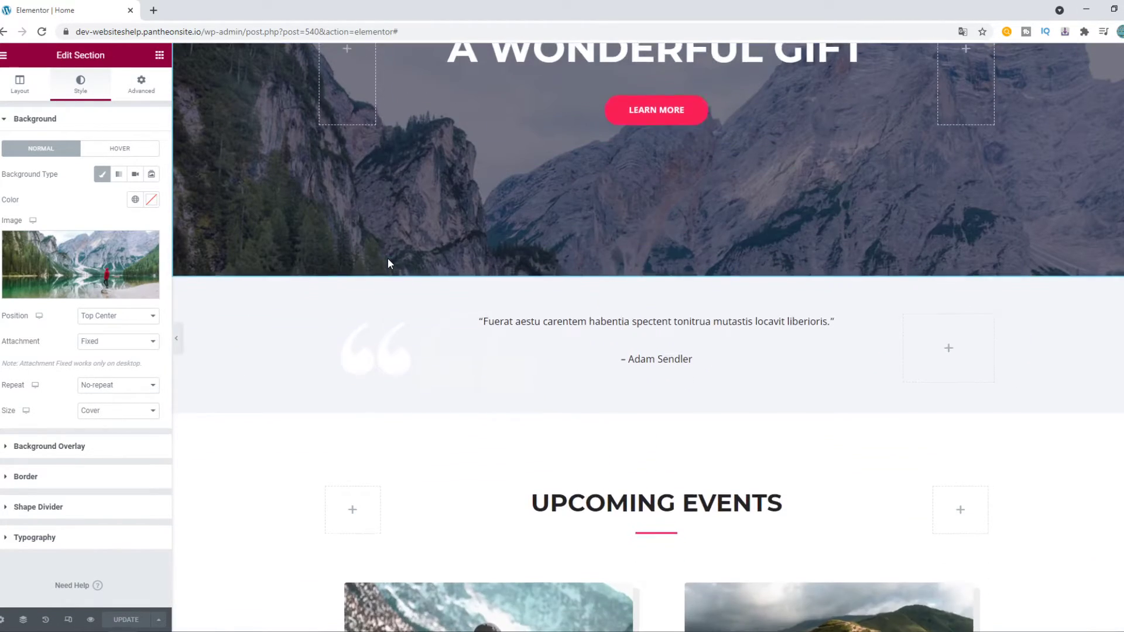
scroll(389, 260, "up", 3)
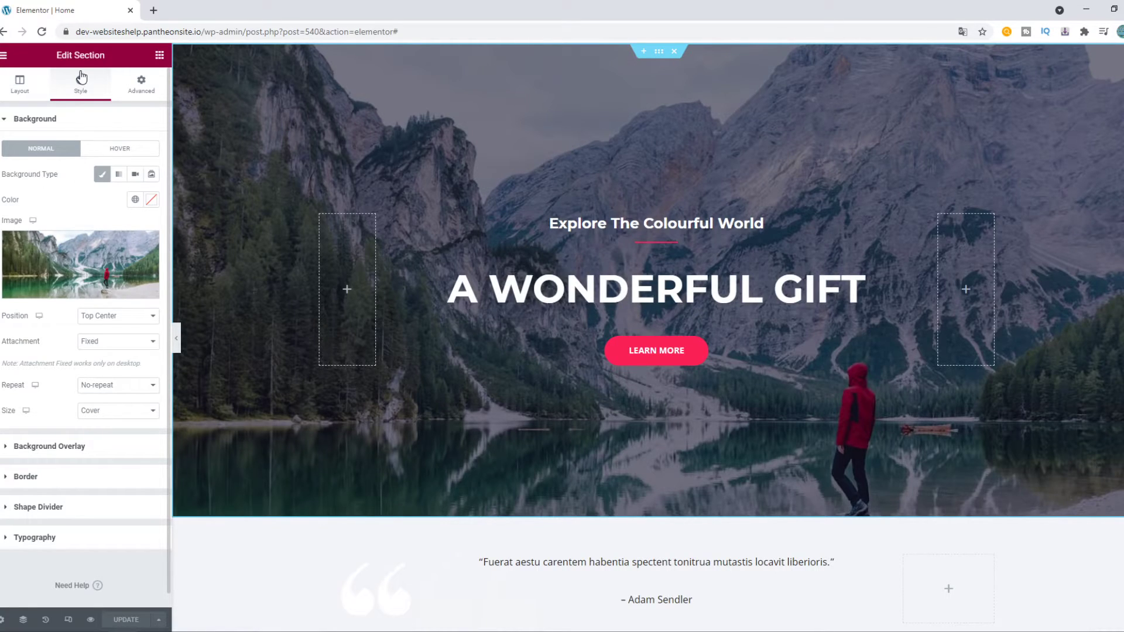
Pick the sunflower-in-vase photo from Free Images in the media picker
mouse_move(80, 263)
left_click(66, 241)
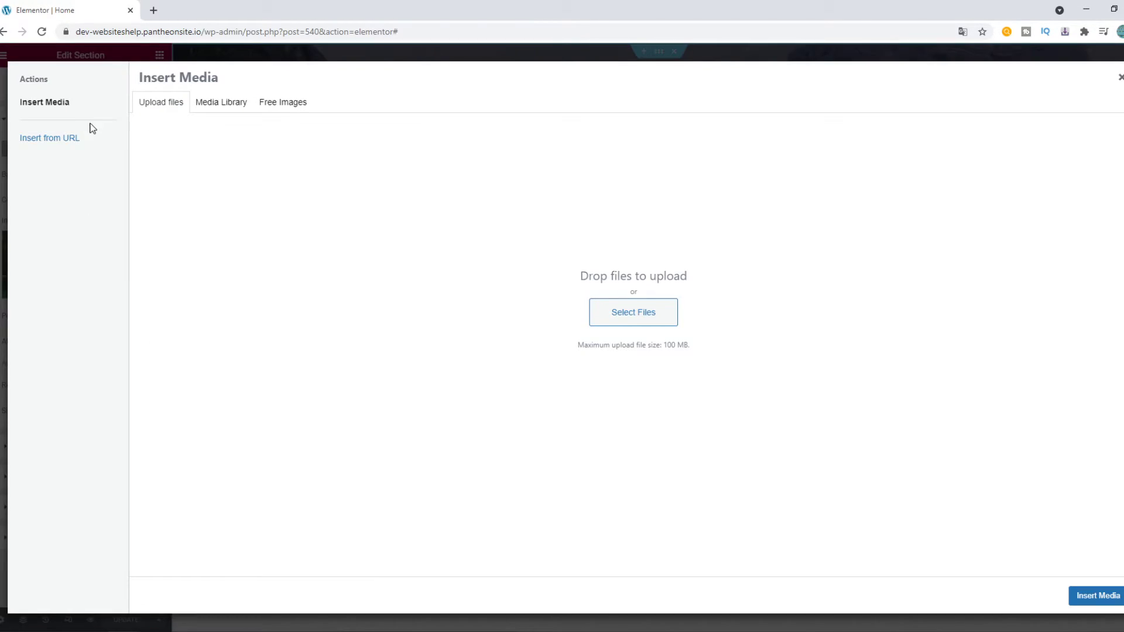
left_click(283, 104)
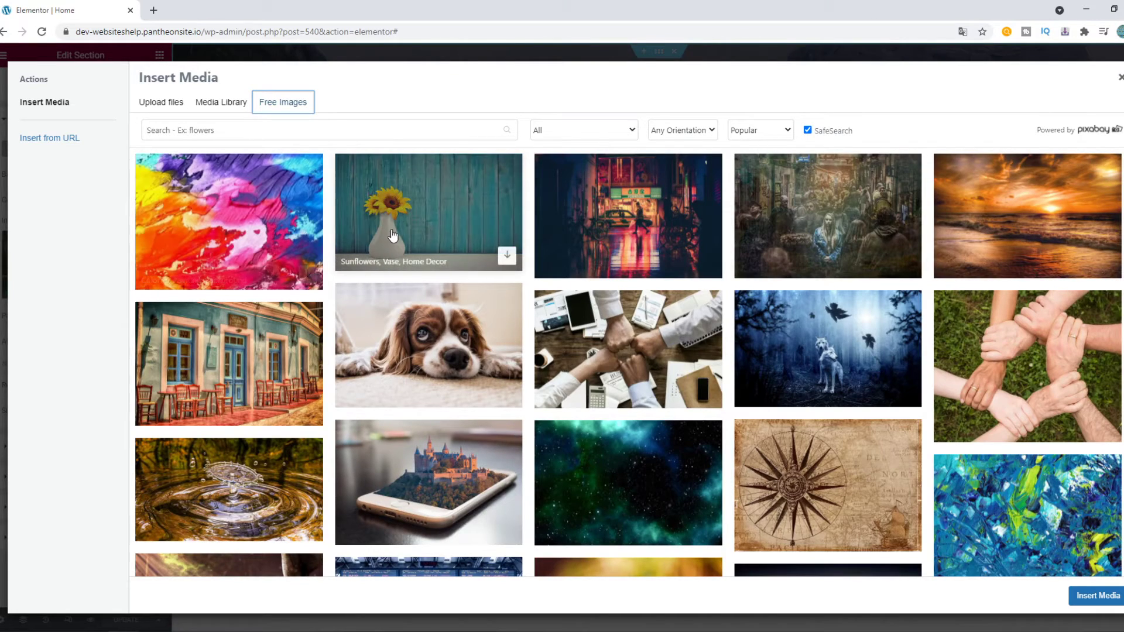
left_click(395, 230)
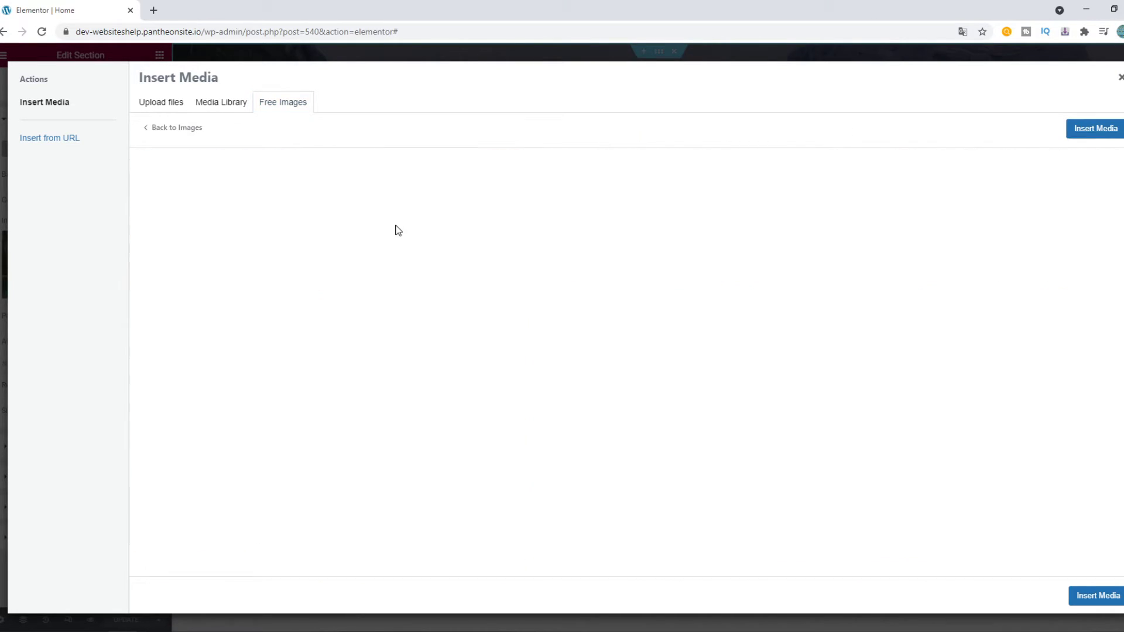
left_click(1073, 588)
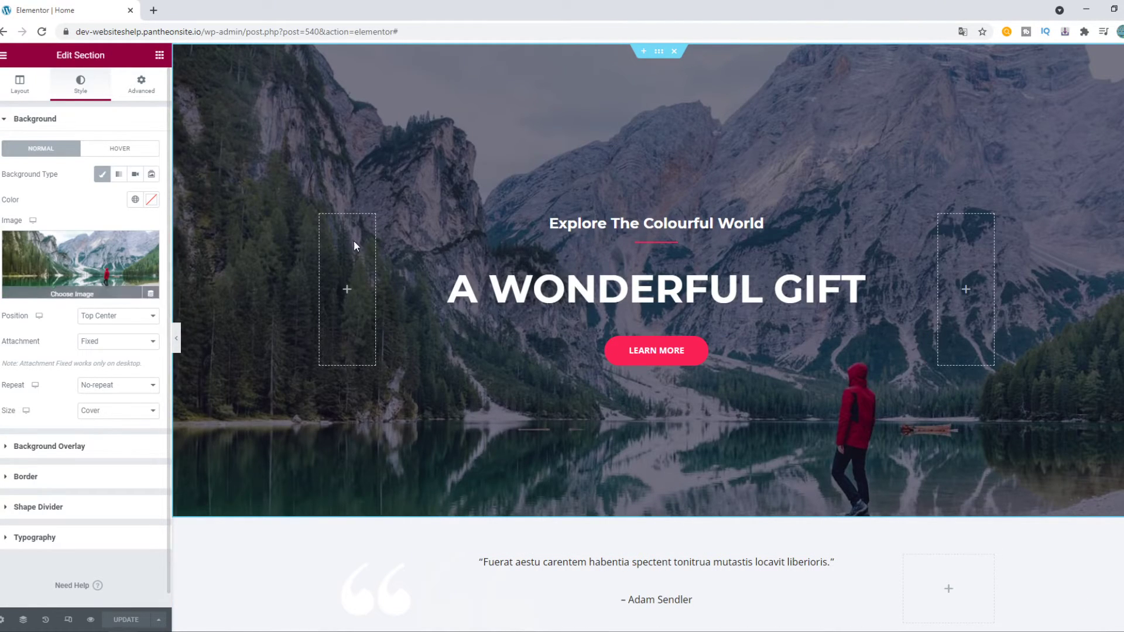
left_click(121, 263)
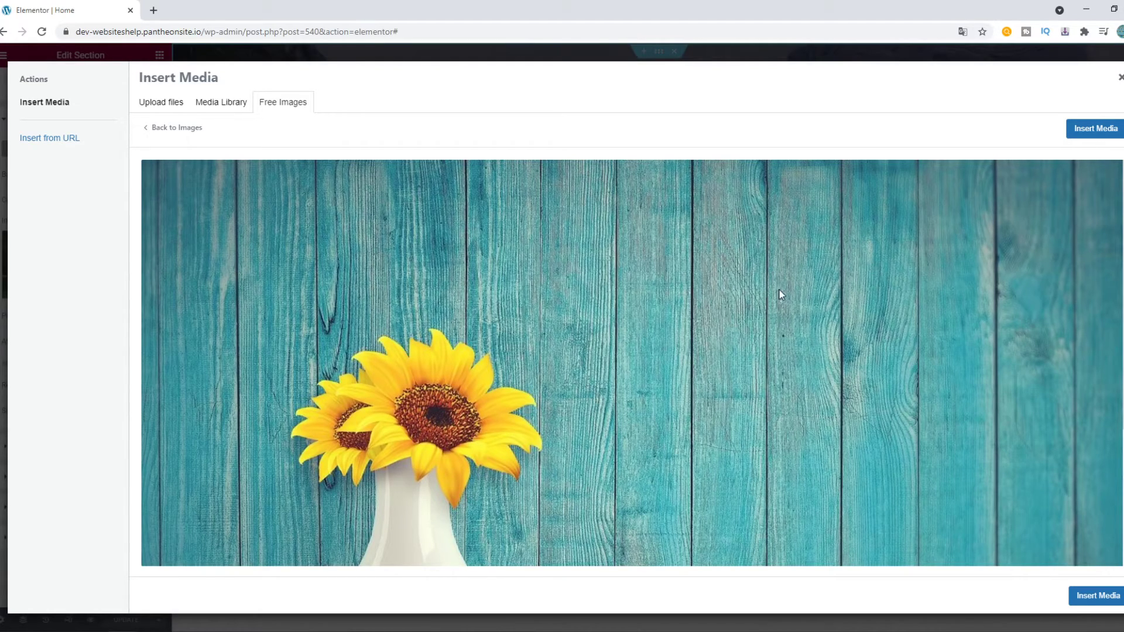
scroll(729, 325, "down", 2)
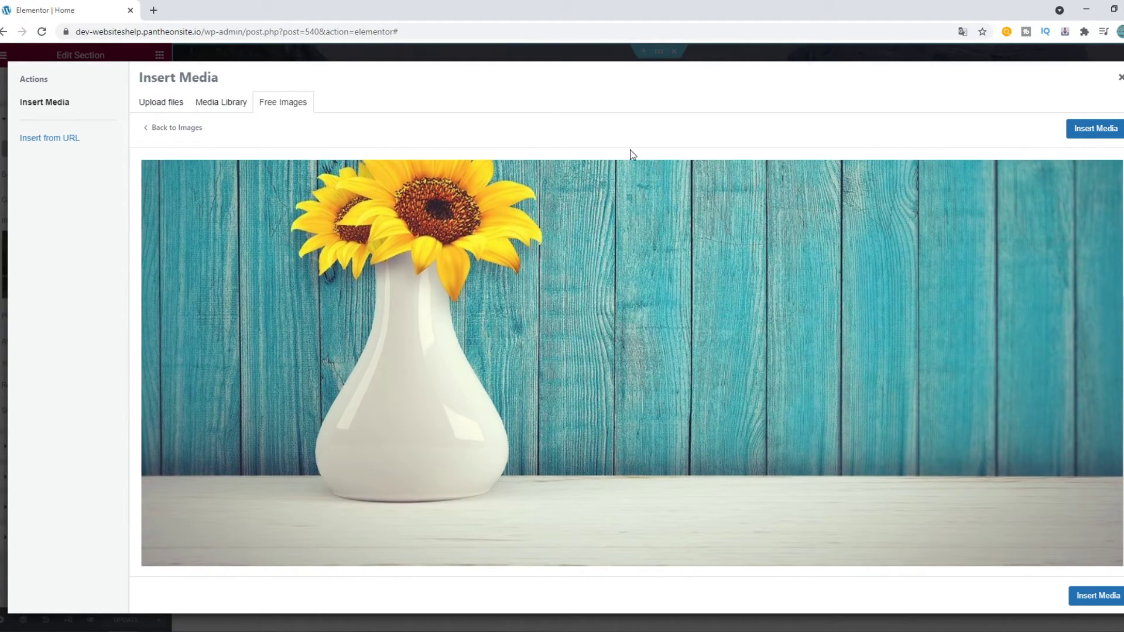
Insert the sunflower photo as the hero background and update the page
left_click(1088, 132)
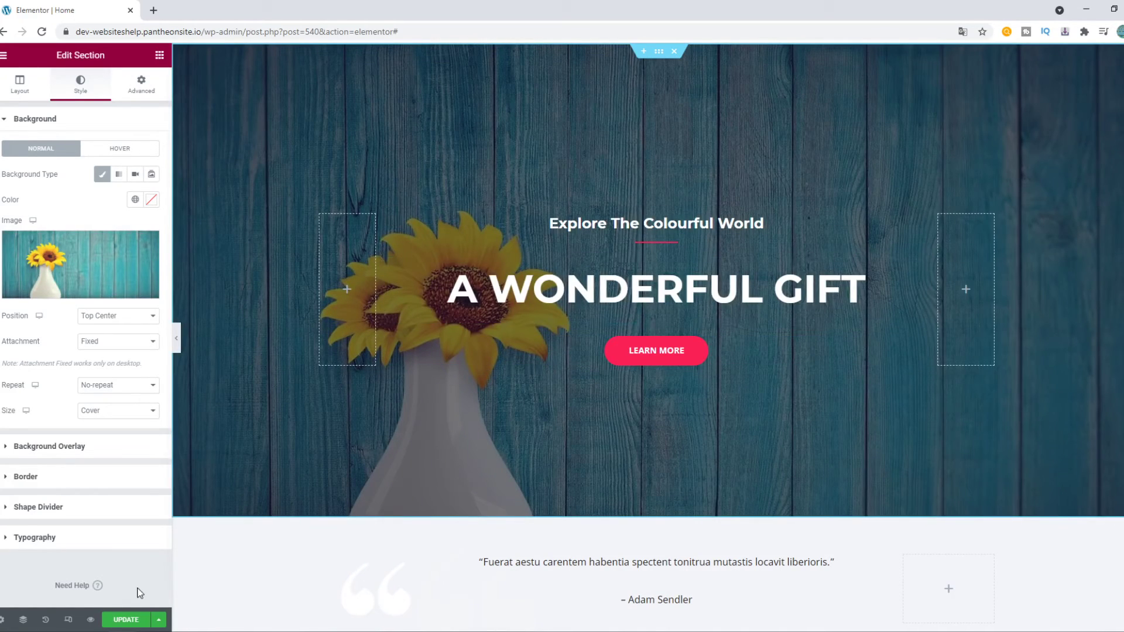
left_click(123, 621)
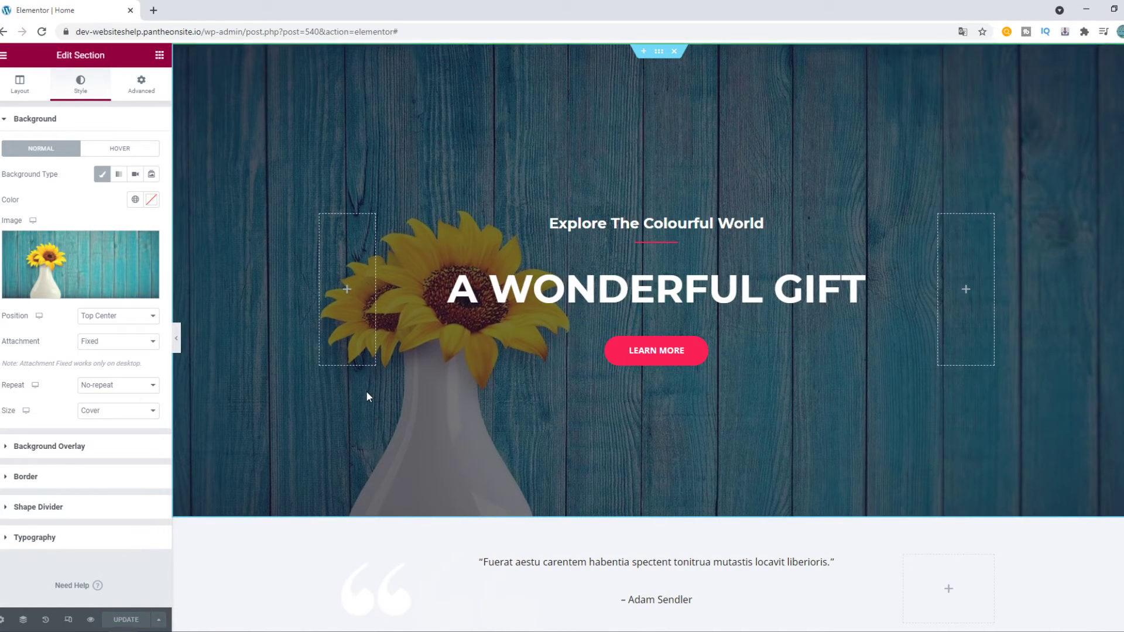
left_click_drag(201, 32, 67, 33)
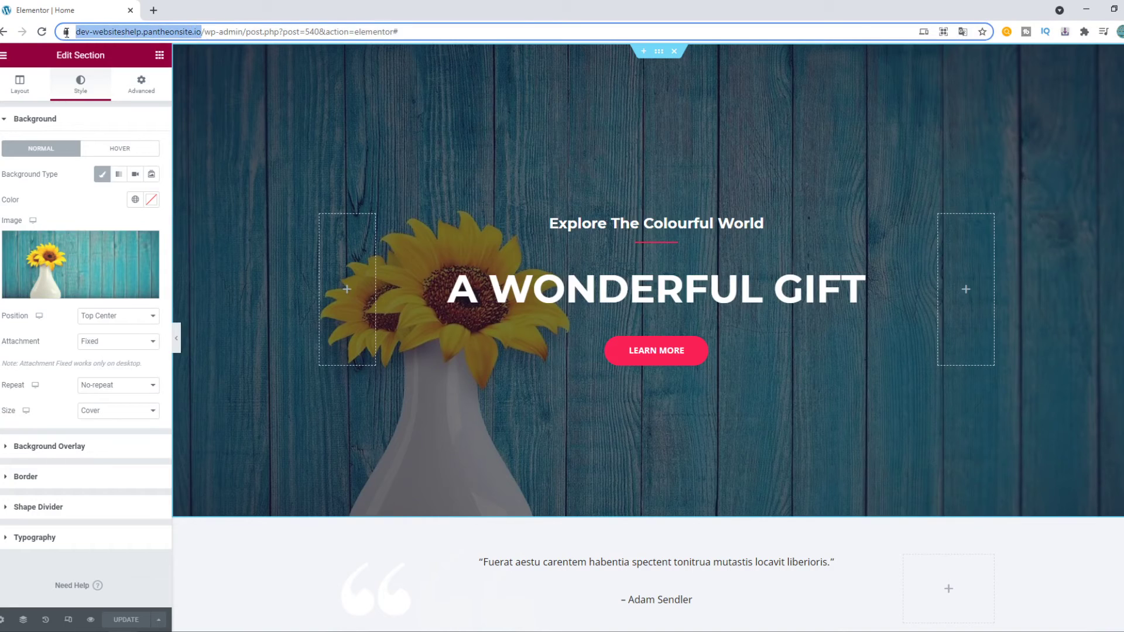
Load the copied site address in a new tab to see the sunflower hero
key("ctrl+c")
left_click(153, 10)
key("ctrl+v")
key("Return")
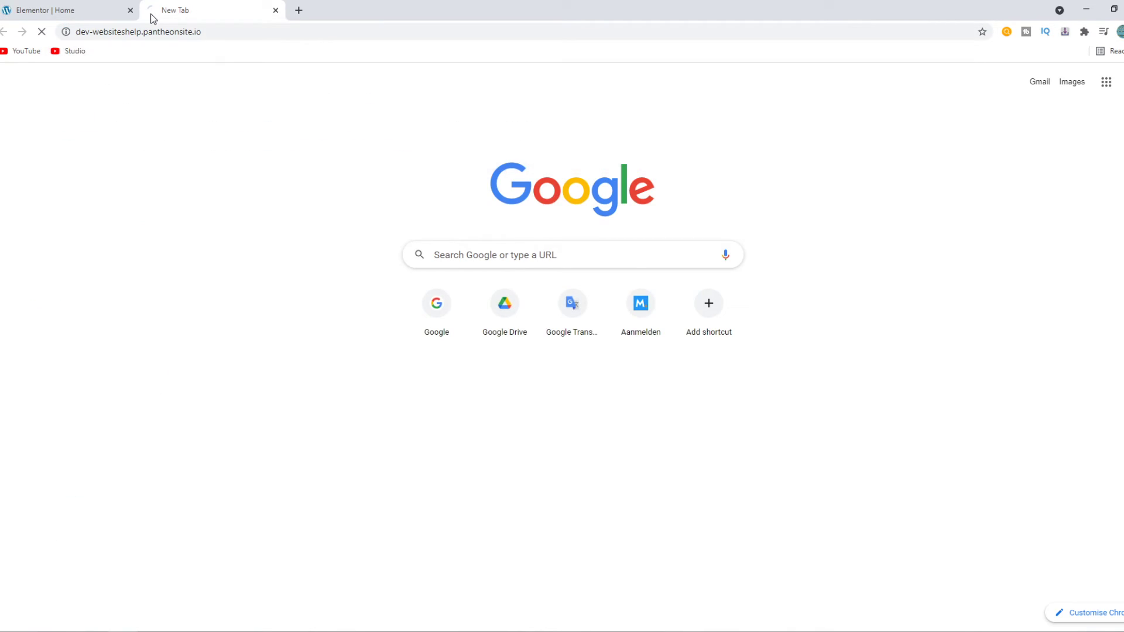
scroll(770, 216, "down", 5)
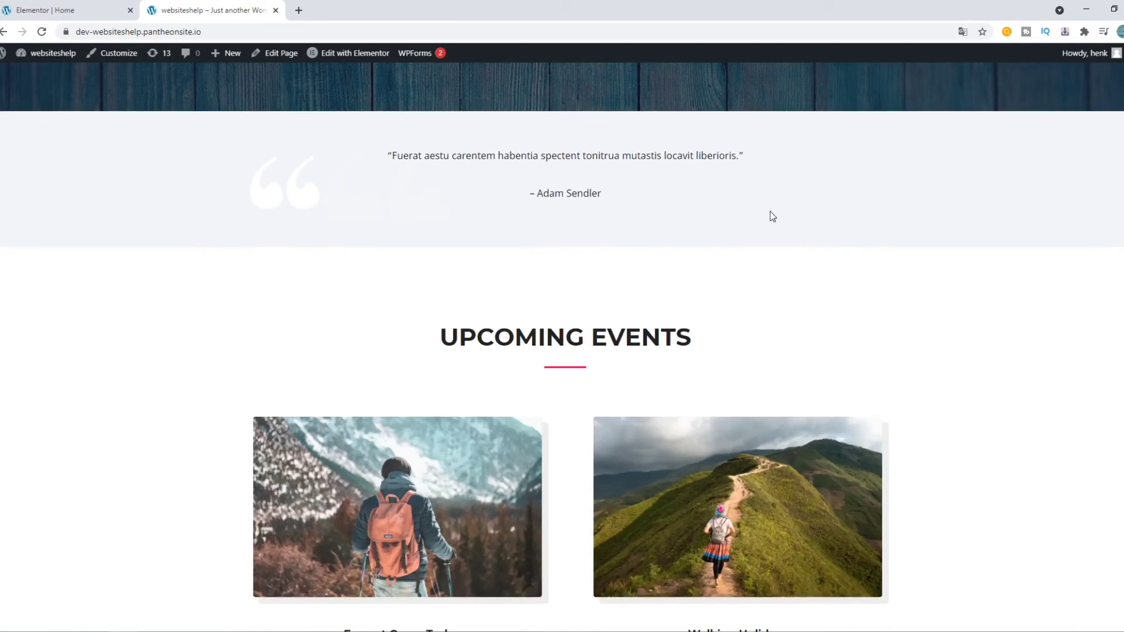
scroll(772, 216, "up", 5)
scroll(733, 304, "down", 5)
scroll(730, 306, "down", 3)
scroll(696, 347, "up", 7)
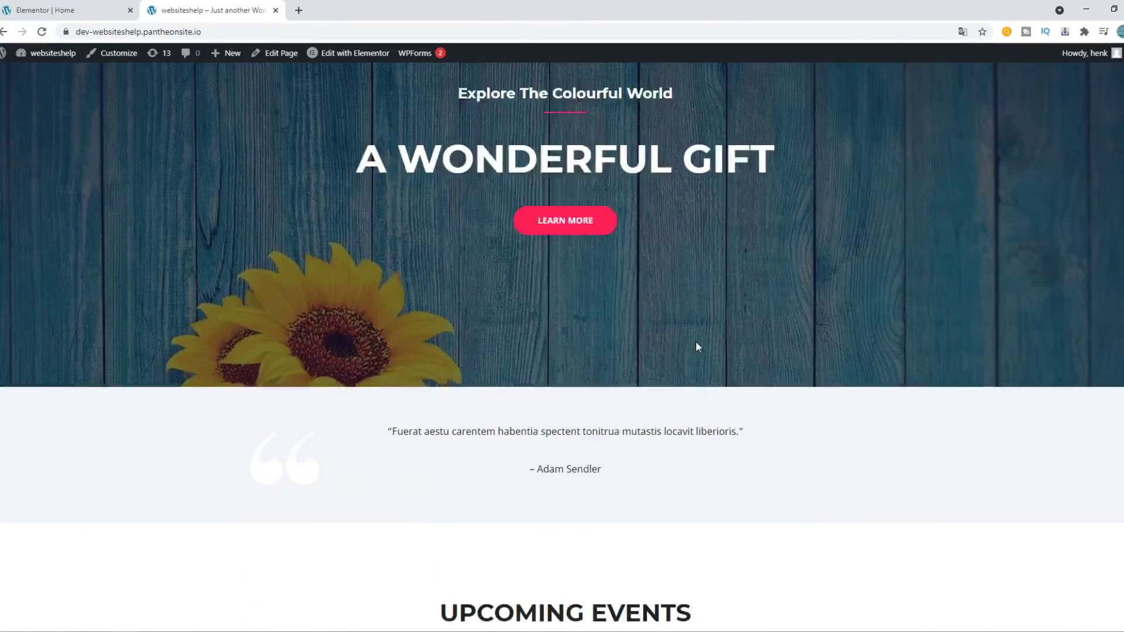
scroll(696, 347, "up", 2)
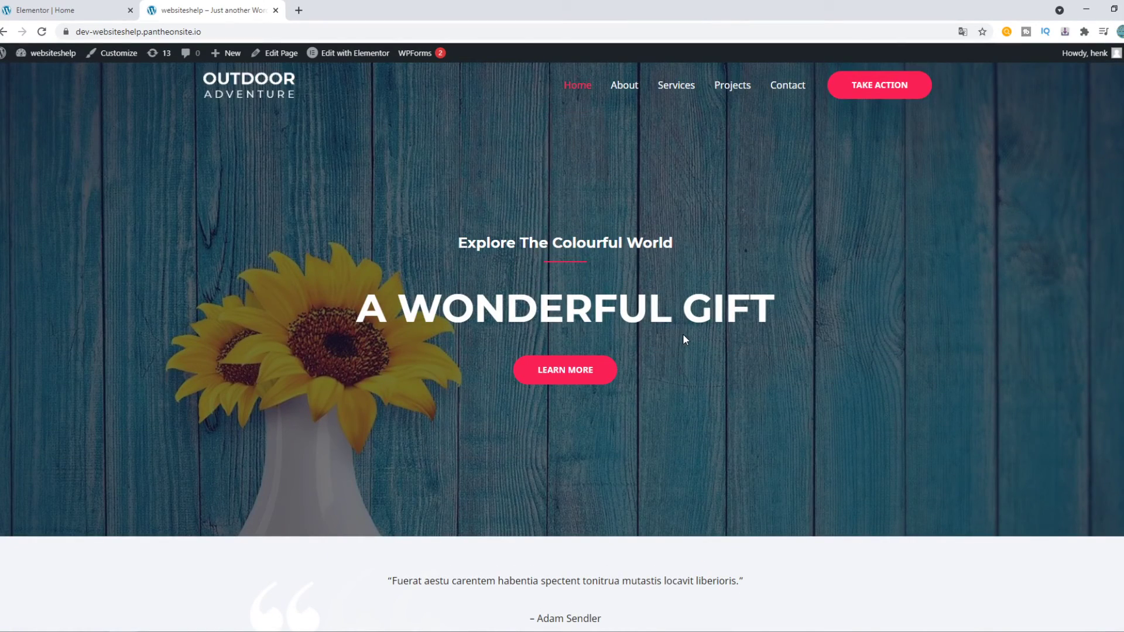